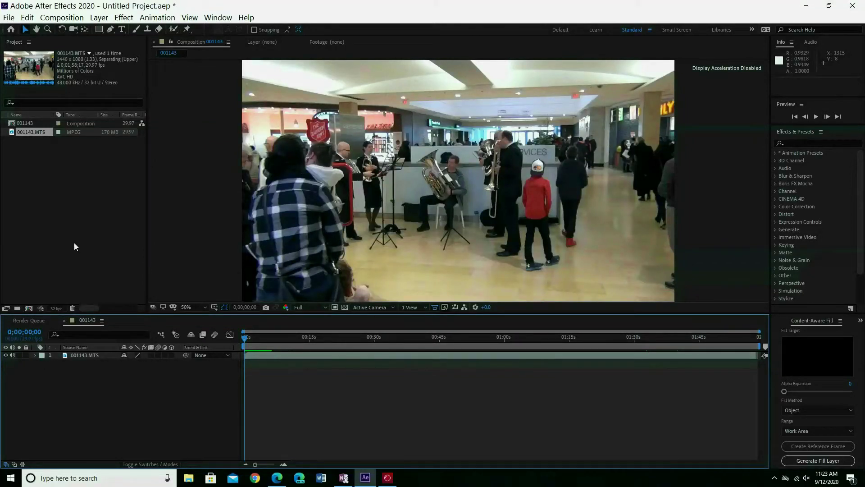
After the Media Encoder export fails, add composition 001143 to the After Effects render queue.
click(9, 18)
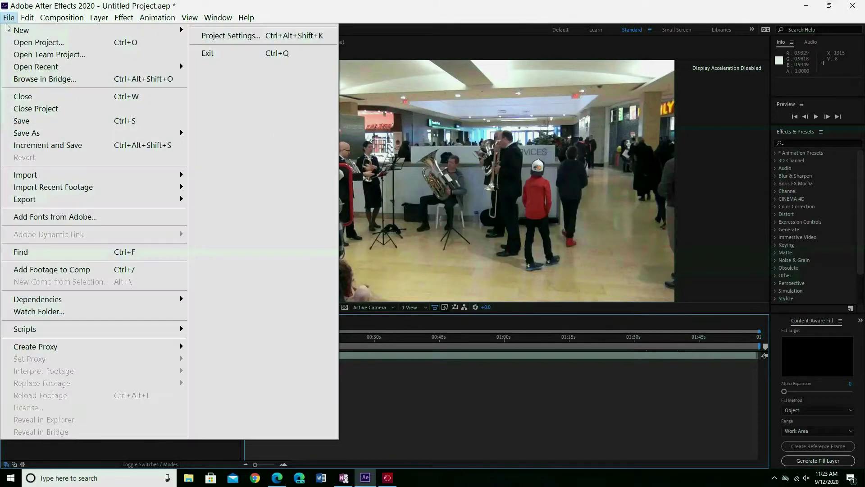
mouse_move(25, 199)
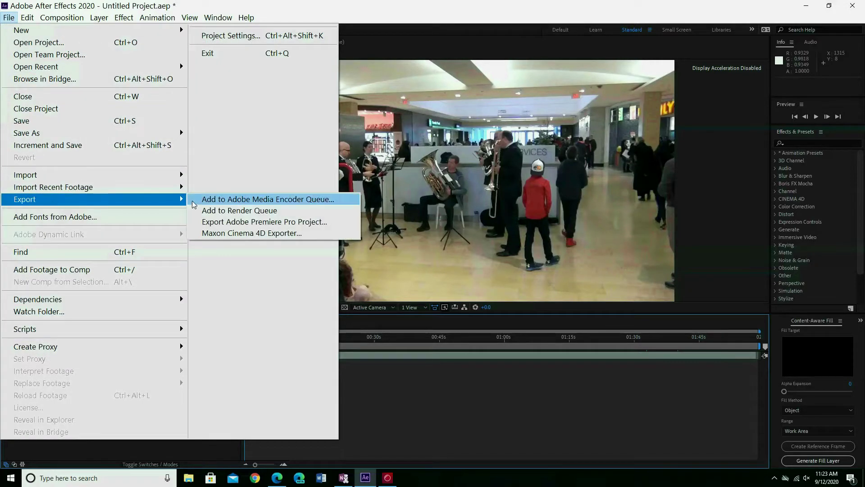
click(208, 198)
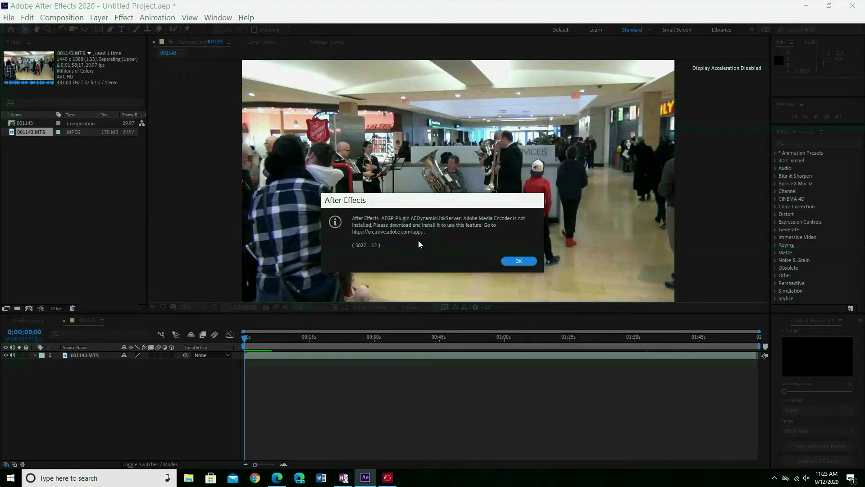
click(518, 262)
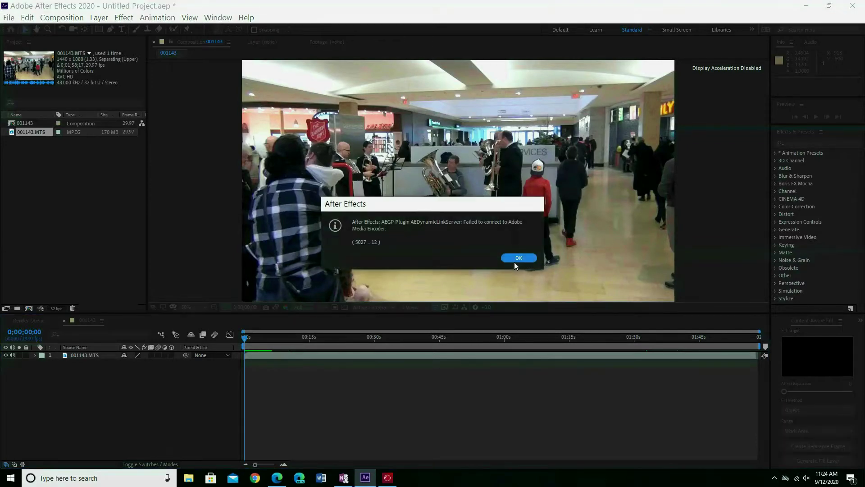
click(517, 259)
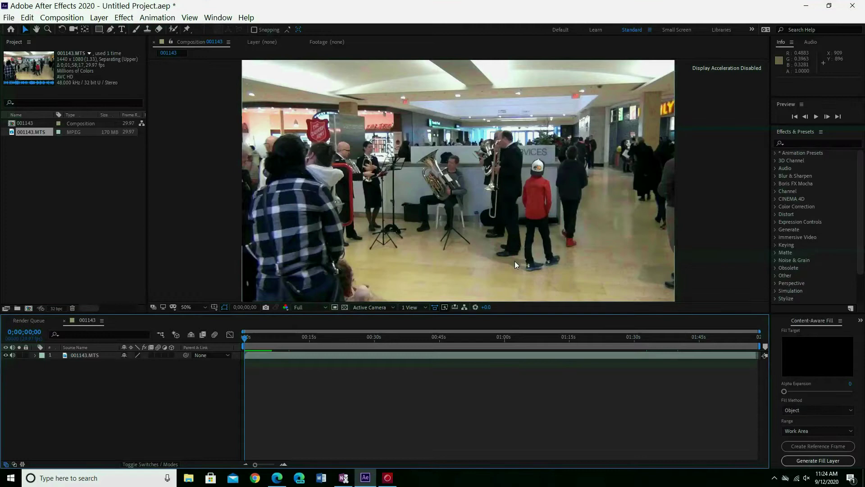
click(9, 17)
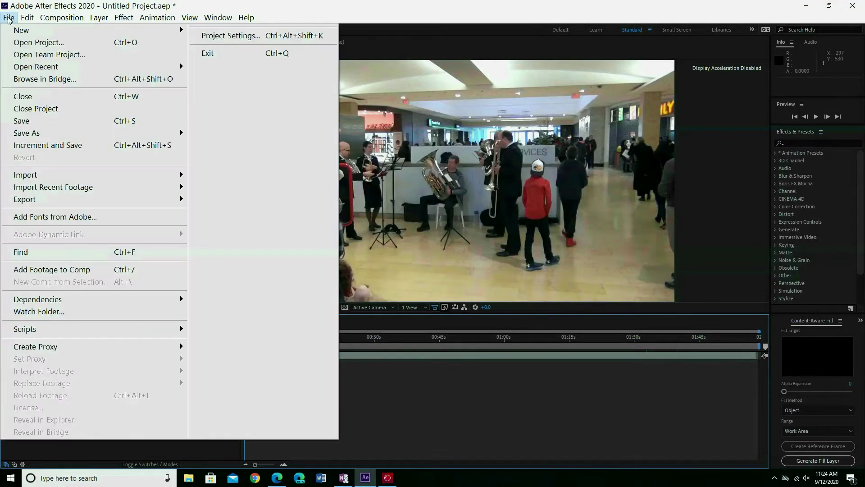
mouse_move(25, 200)
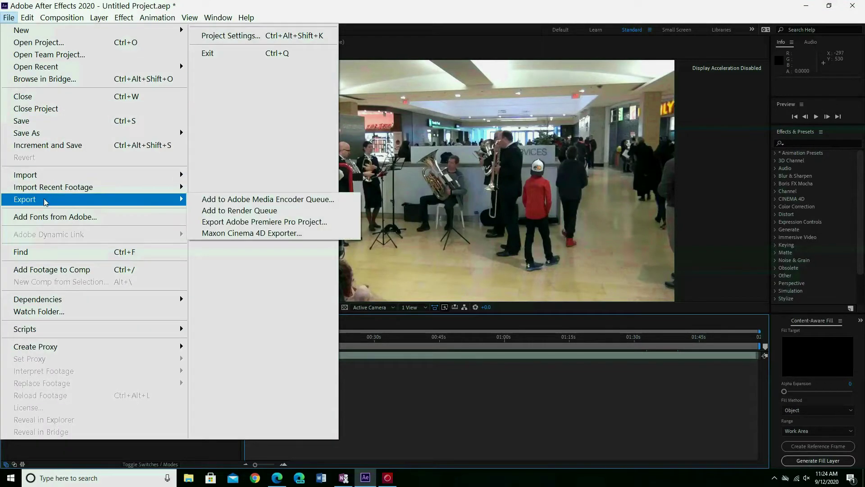
click(228, 211)
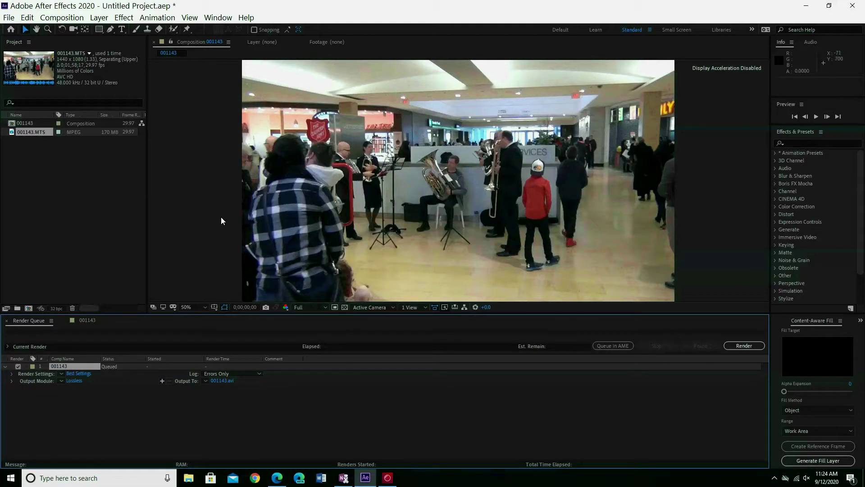
Set the render's output module to AVI with resizing enabled at 1440 x 1080.
click(75, 380)
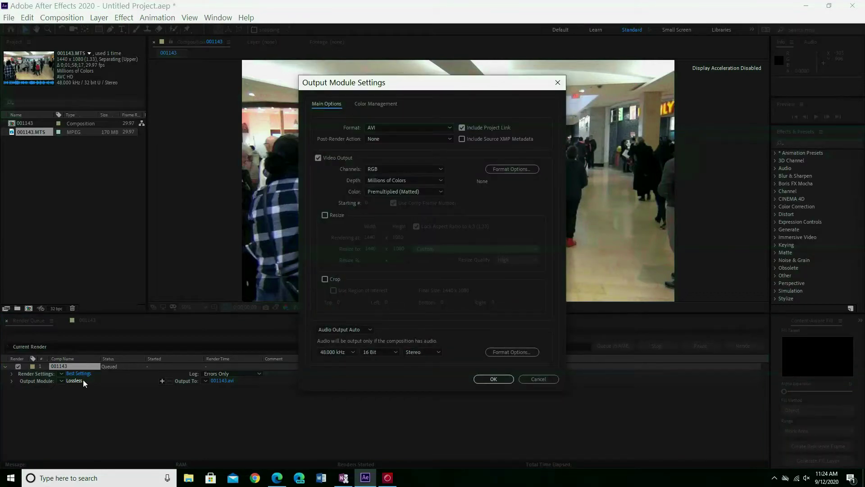
click(446, 129)
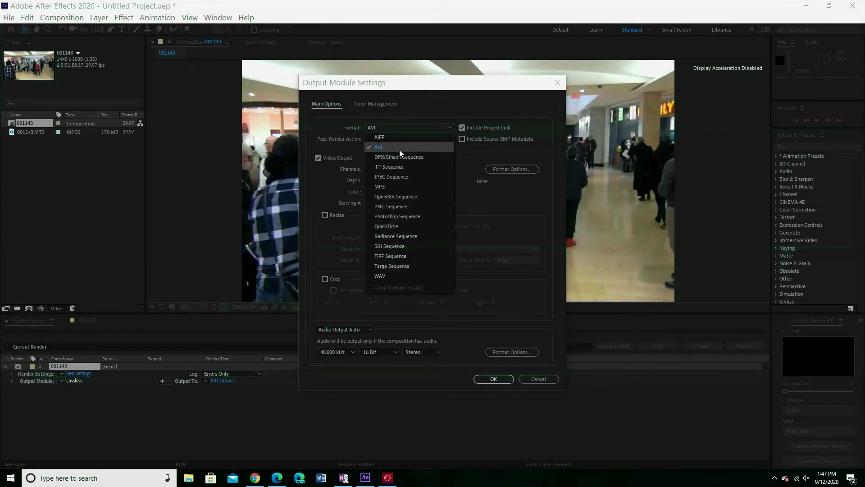
click(424, 106)
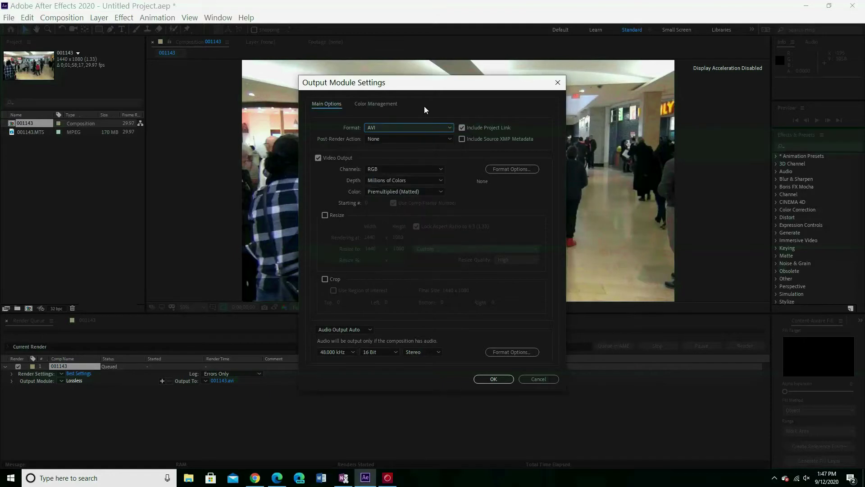
click(324, 215)
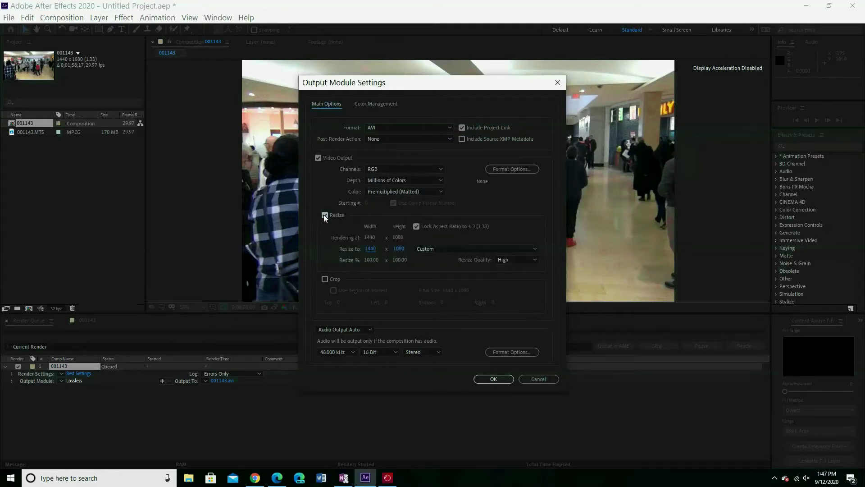
click(494, 380)
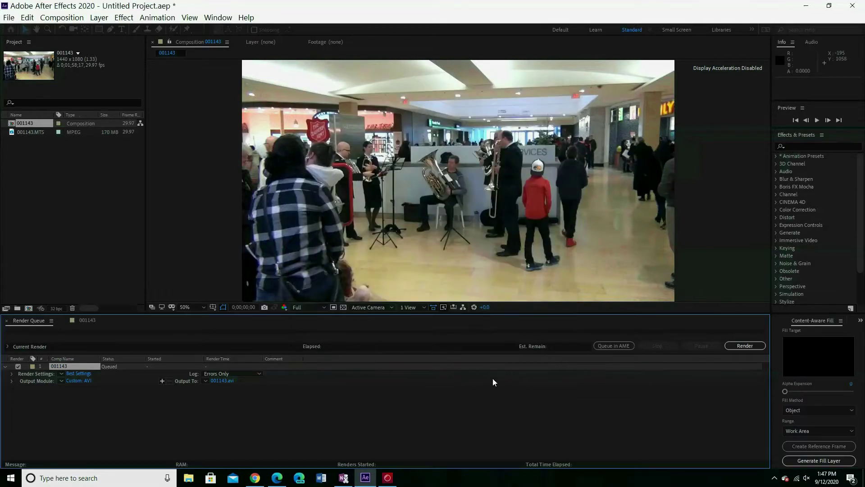
Start rendering composition 001143 to 001143.avi from the Render Queue.
click(744, 347)
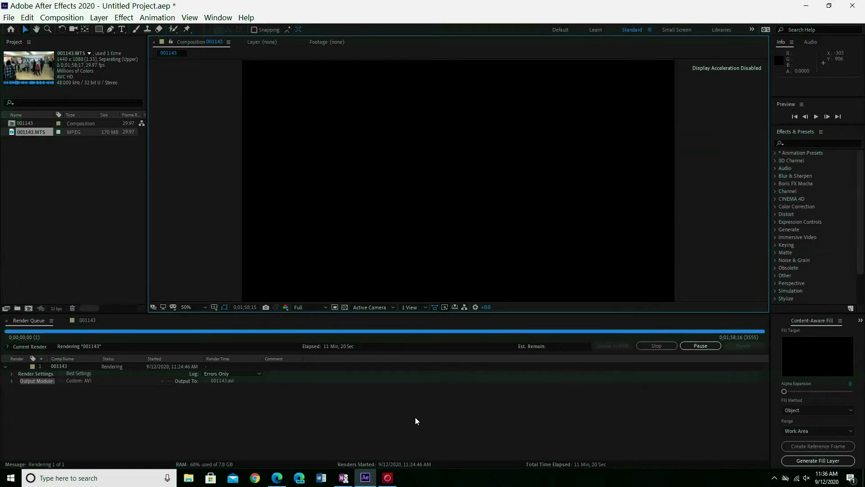
Check the 20.6 GB size of 001143_1.avi on the desktop, then copy the file.
click(808, 6)
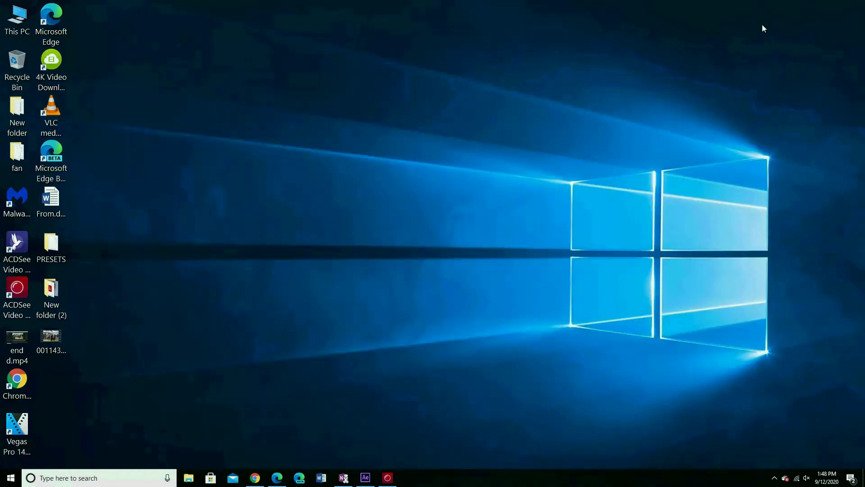
right_click(59, 337)
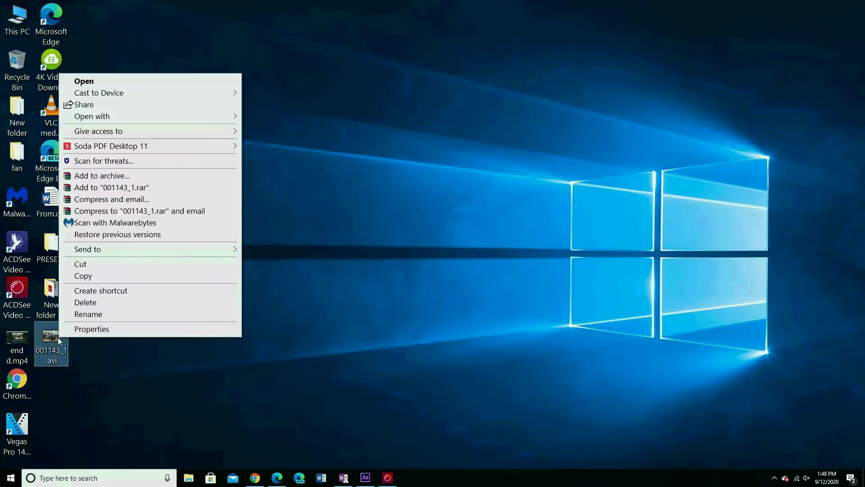
click(84, 331)
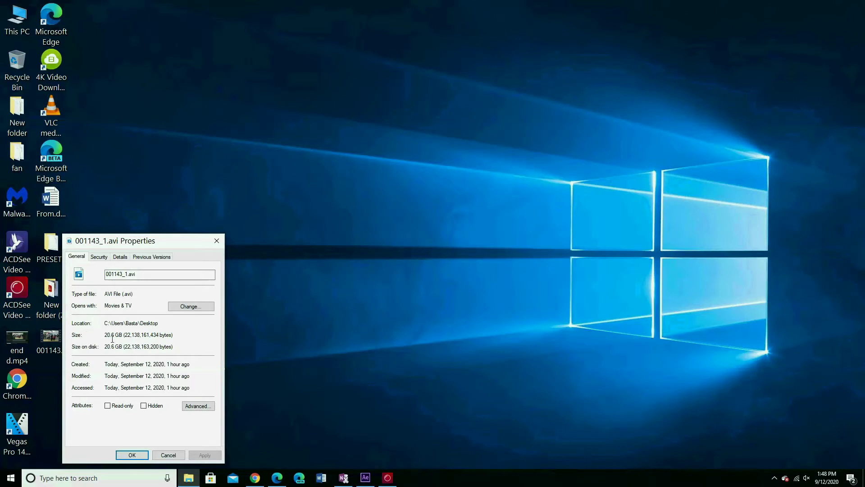
click(216, 241)
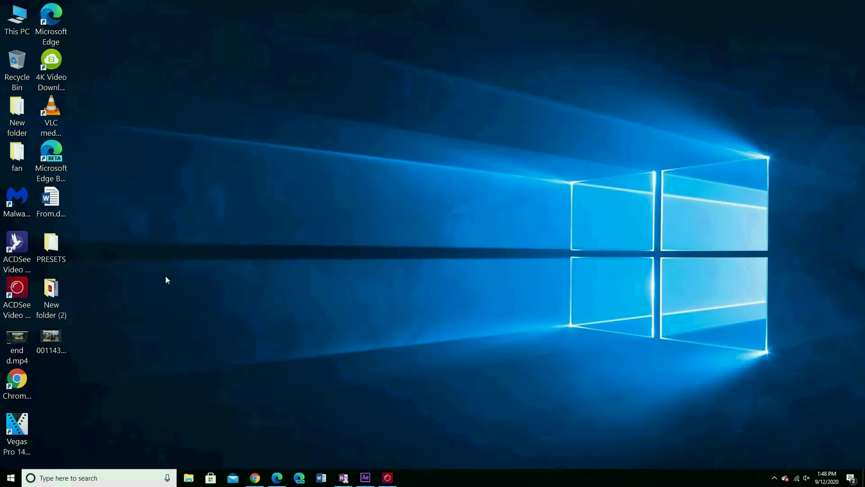
right_click(50, 339)
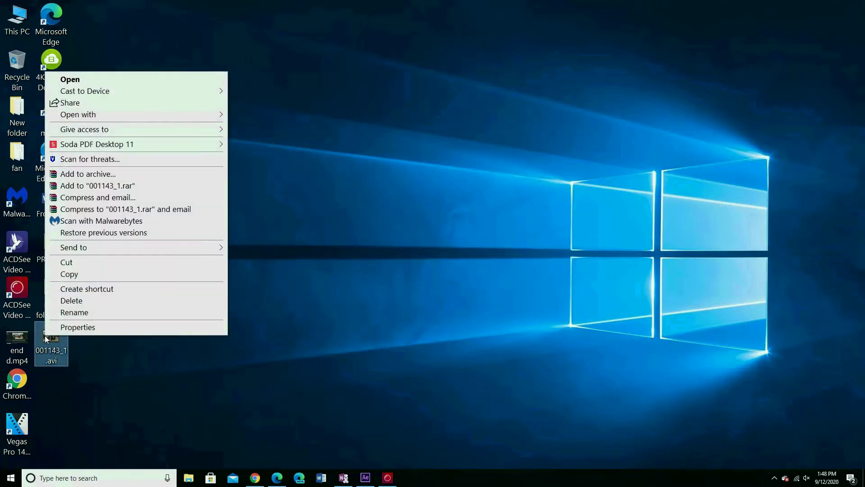
click(71, 274)
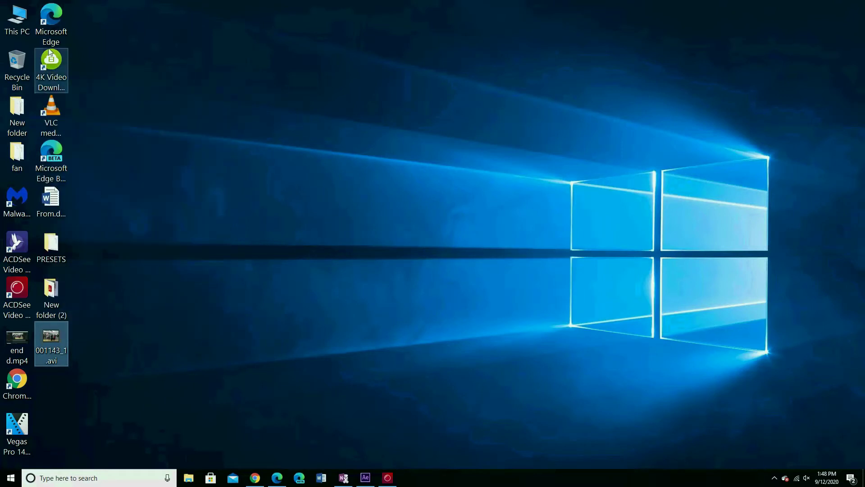
Paste 001143_1.avi into Pictures > Video Projects, declining to replace the existing copy.
double_click(16, 21)
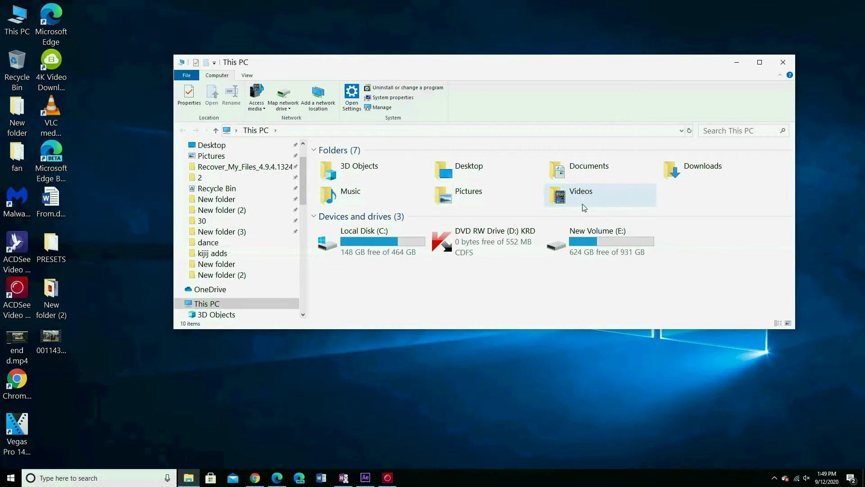
double_click(506, 200)
click(482, 175)
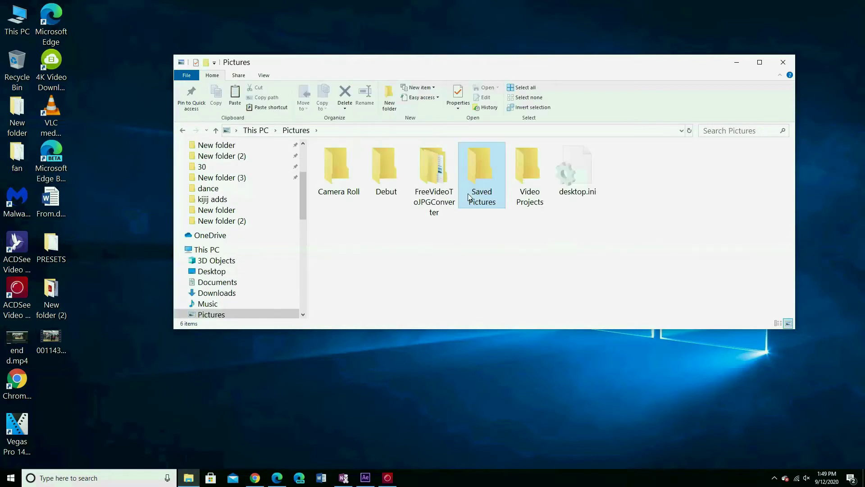
click(535, 173)
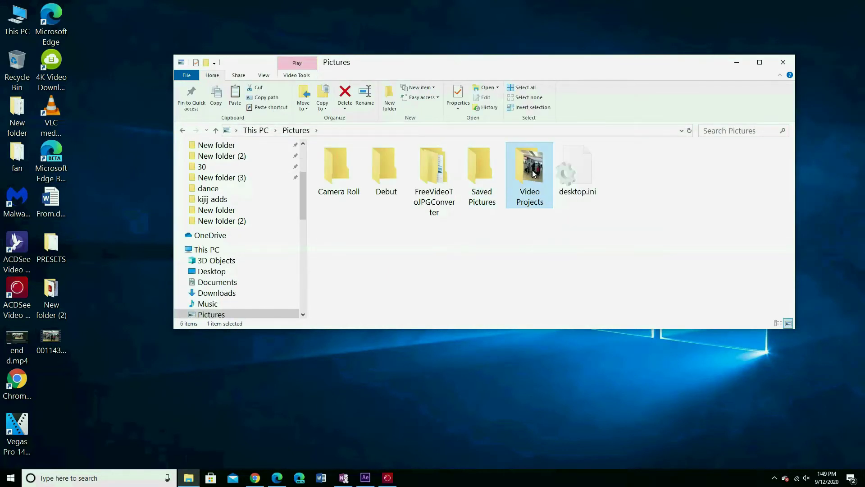
right_click(535, 173)
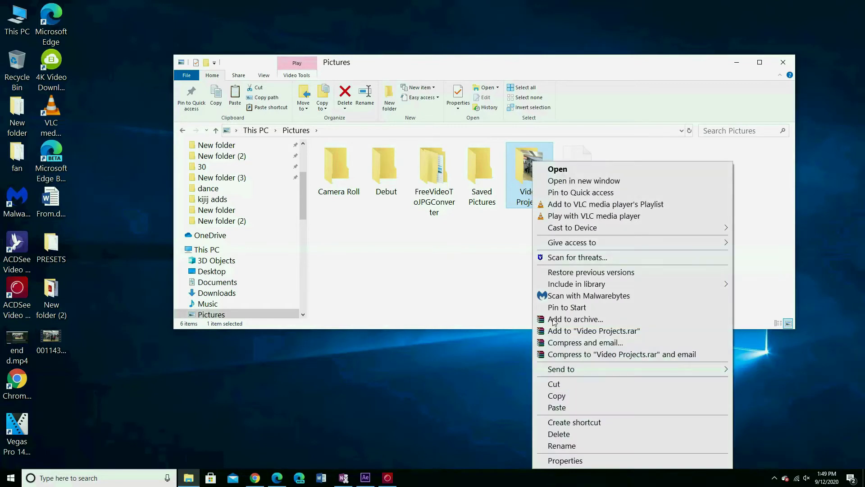
click(577, 411)
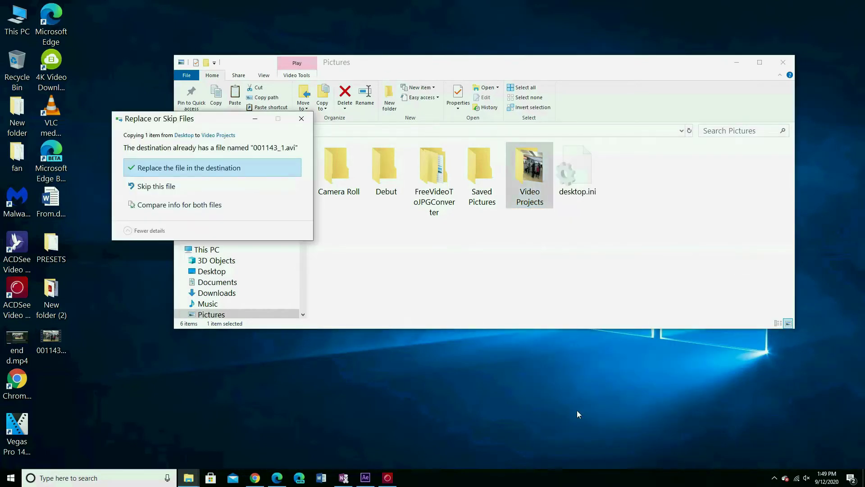
click(305, 121)
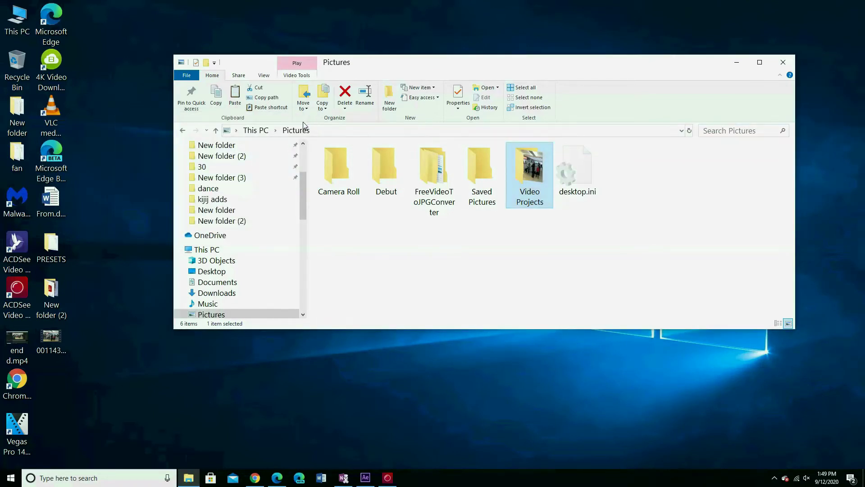
Close the folder window and launch Video Editor from the Start menu app list.
click(783, 63)
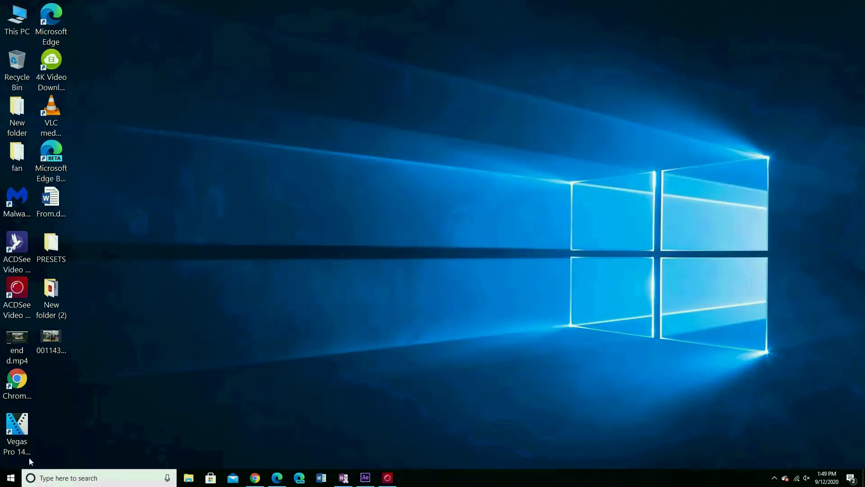
click(10, 478)
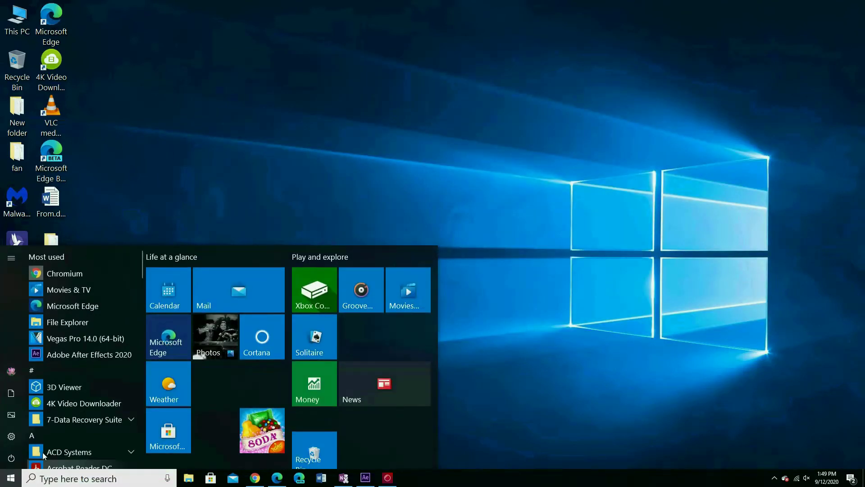
scroll(68, 400, down, 5)
scroll(69, 400, down, 5)
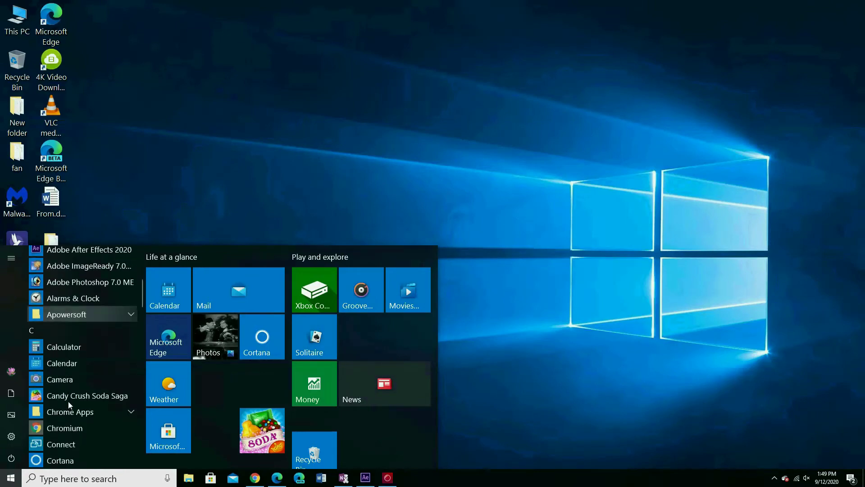
scroll(68, 401, down, 3)
scroll(69, 401, down, 3)
scroll(67, 403, down, 3)
scroll(68, 402, down, 2)
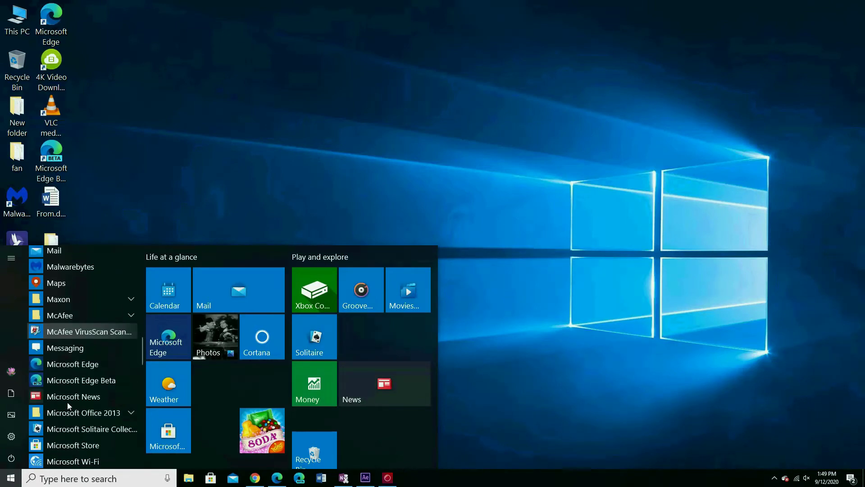
scroll(67, 402, down, 3)
scroll(68, 403, down, 3)
scroll(67, 403, down, 3)
scroll(68, 402, down, 2)
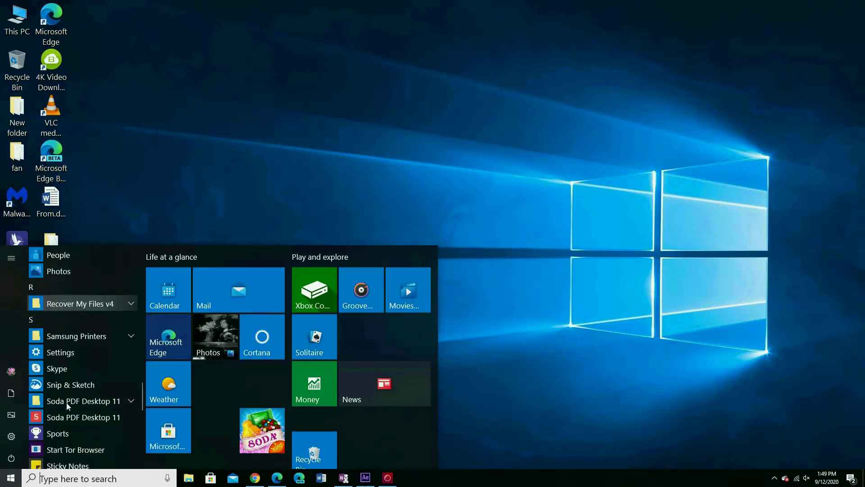
scroll(67, 404, down, 3)
scroll(64, 404, down, 3)
scroll(64, 404, down, 2)
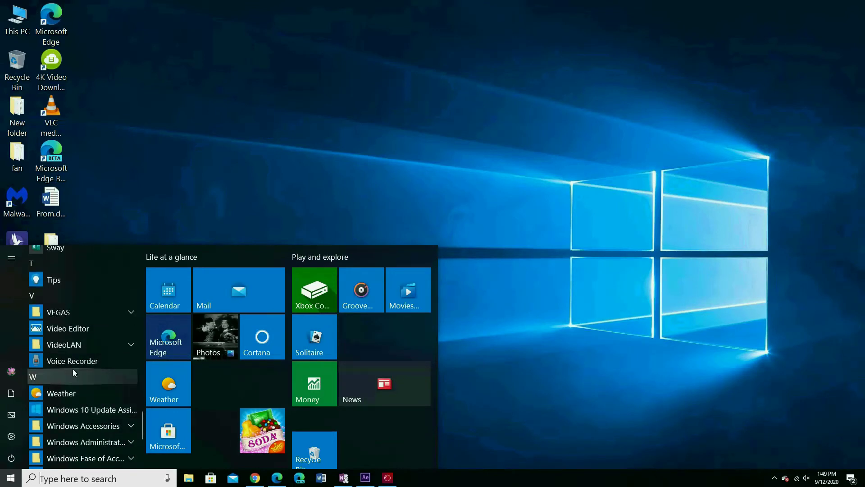
click(78, 329)
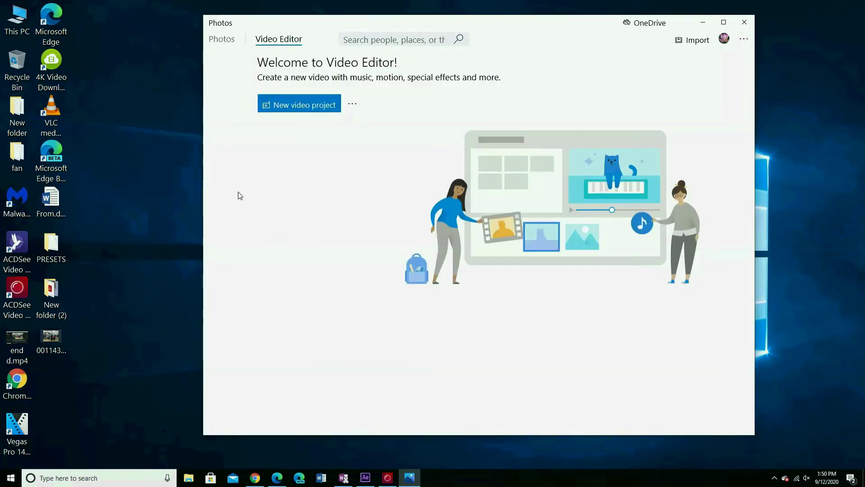
Create a video project named 'New video' and bring up the add-media choices.
click(298, 104)
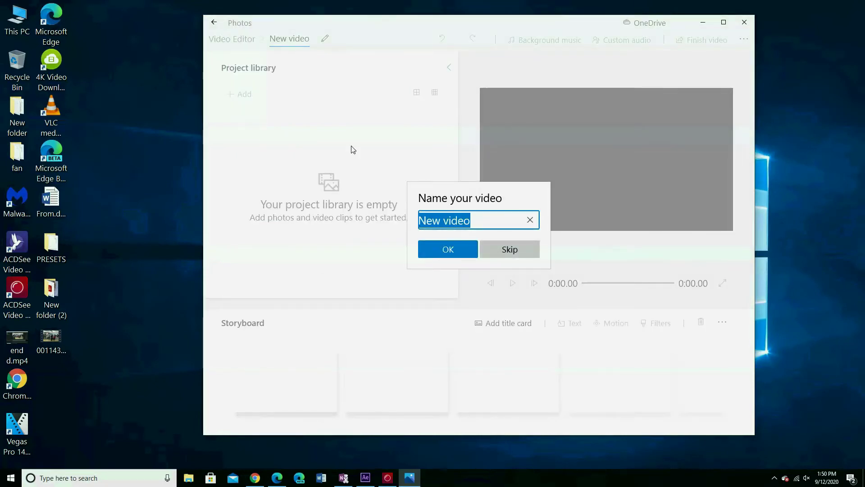
click(448, 249)
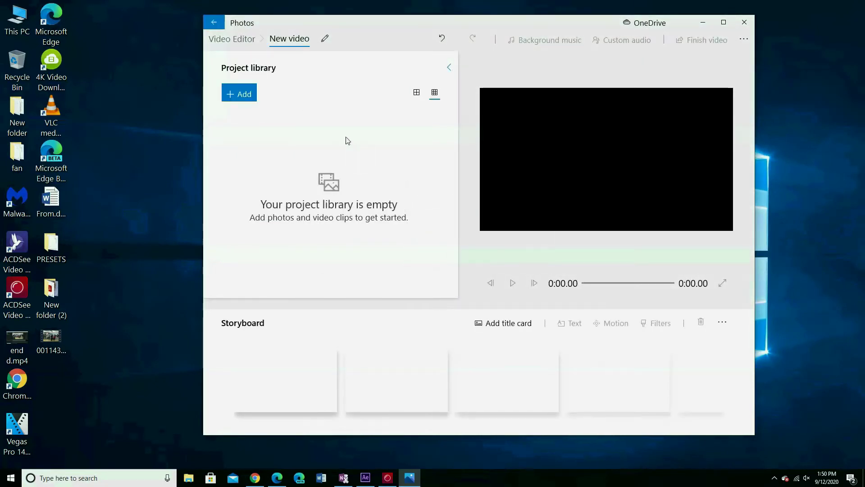
click(240, 96)
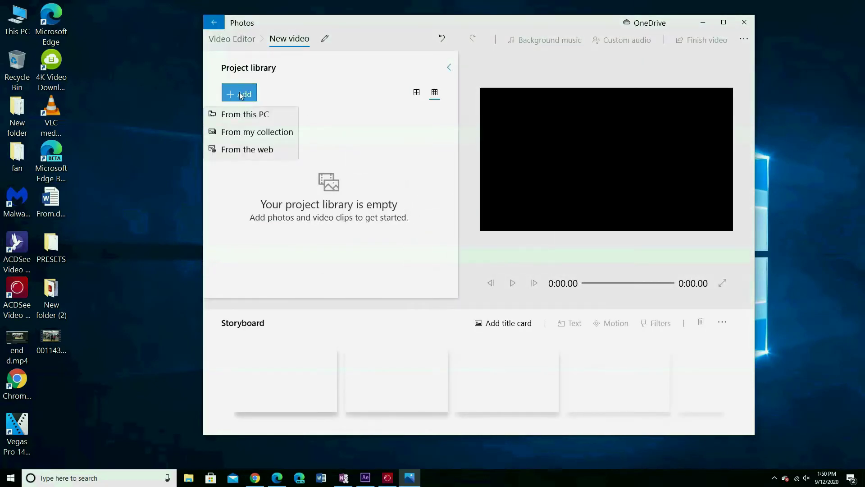
Add 001143_1.avi from My collection and place it on the storyboard.
click(248, 135)
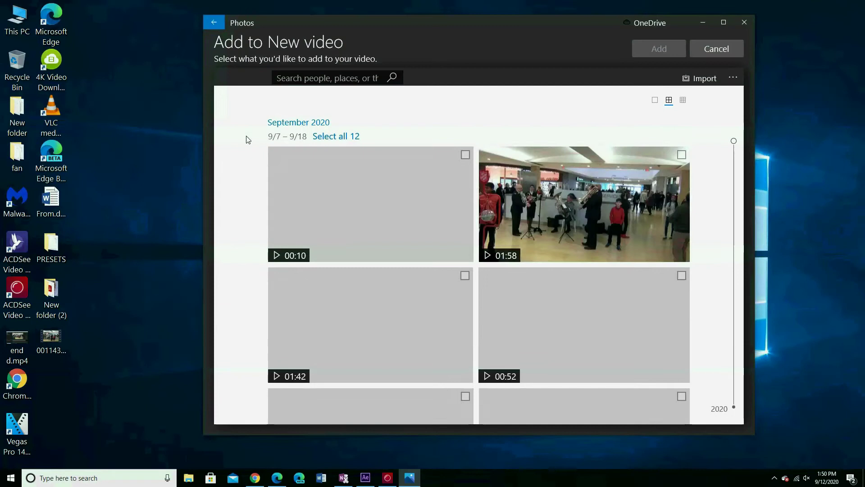
click(683, 155)
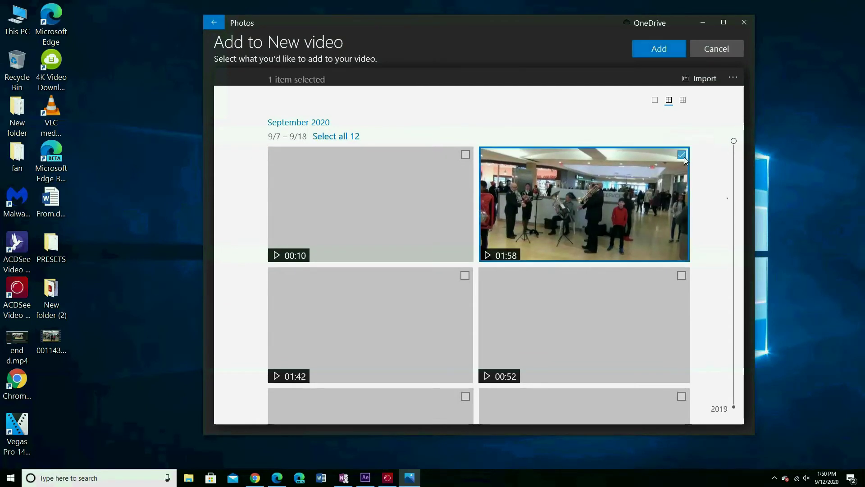
click(659, 49)
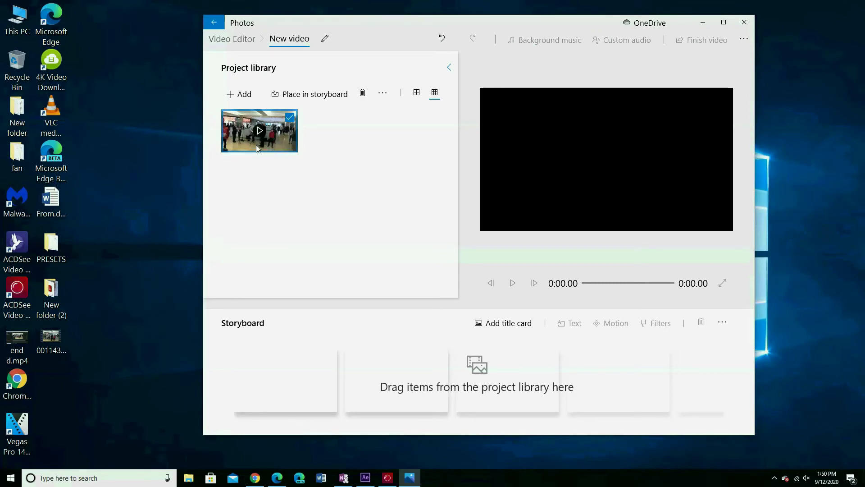
mouse_move(258, 139)
mouse_down()
mouse_move(258, 188)
mouse_move(291, 380)
mouse_up()
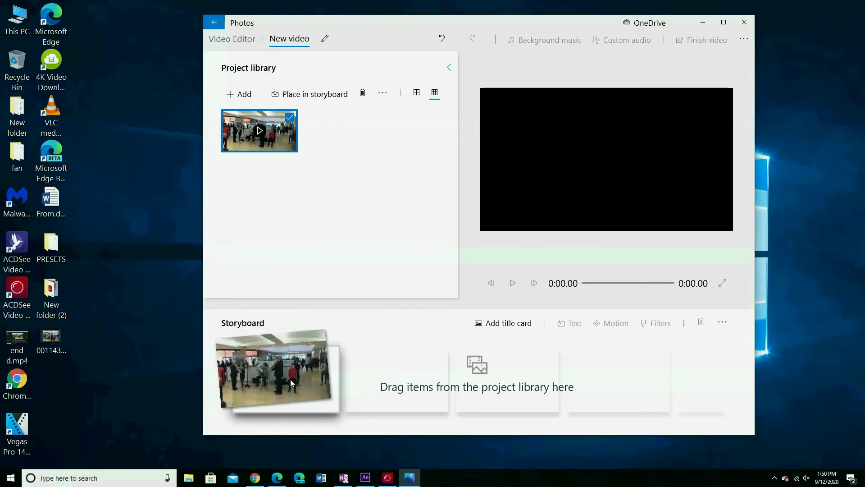
click(378, 266)
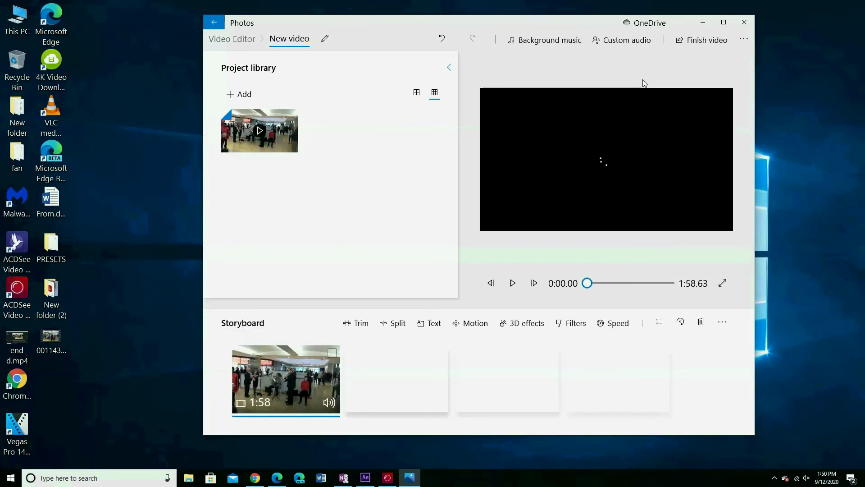
Export the video at High 1080p quality as New video.mp4 on the Desktop.
click(707, 40)
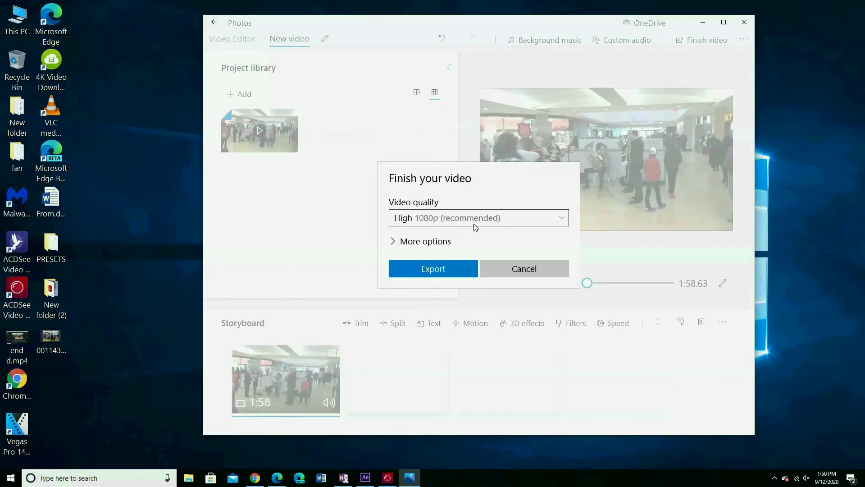
click(495, 216)
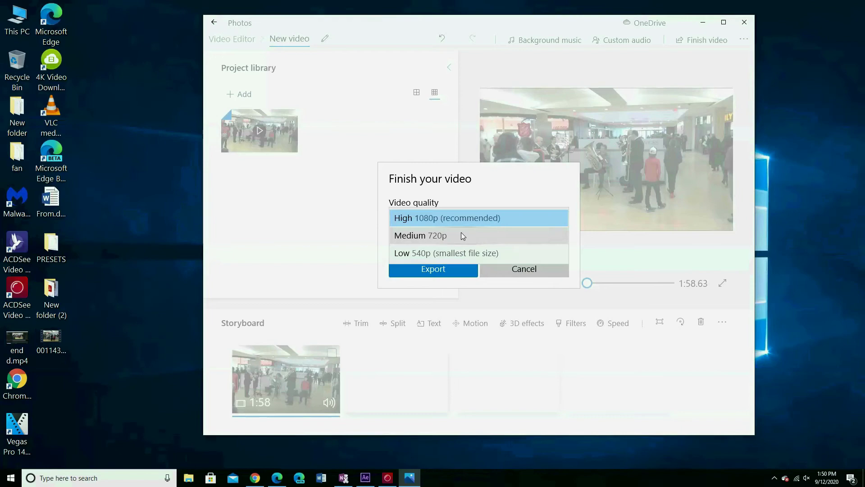
click(469, 220)
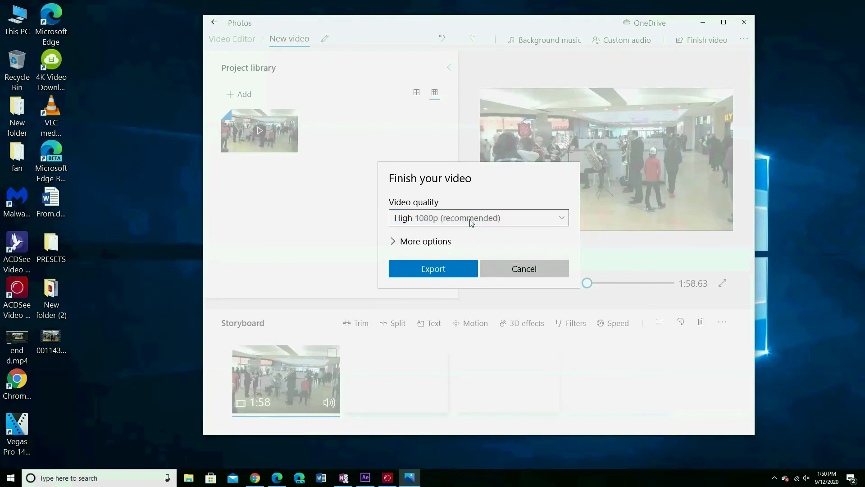
click(447, 269)
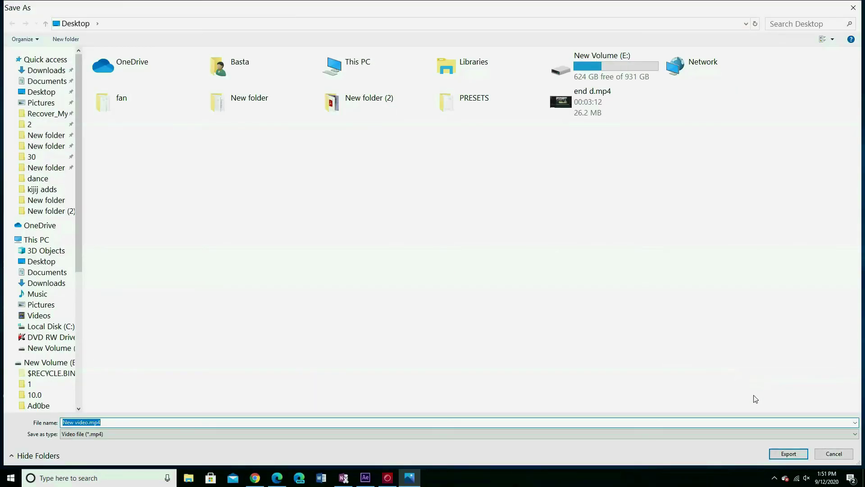
click(789, 454)
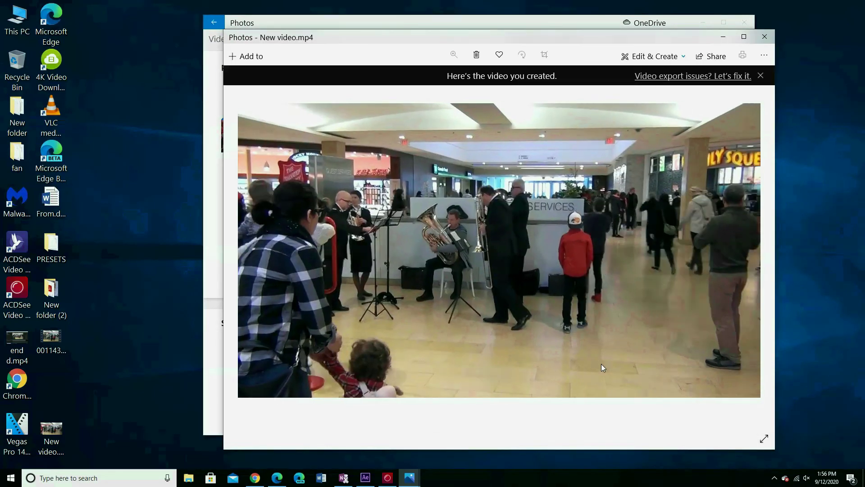
Close the Photos viewer and Video Editor, then confirm New video.mp4 is 307 MB.
click(764, 37)
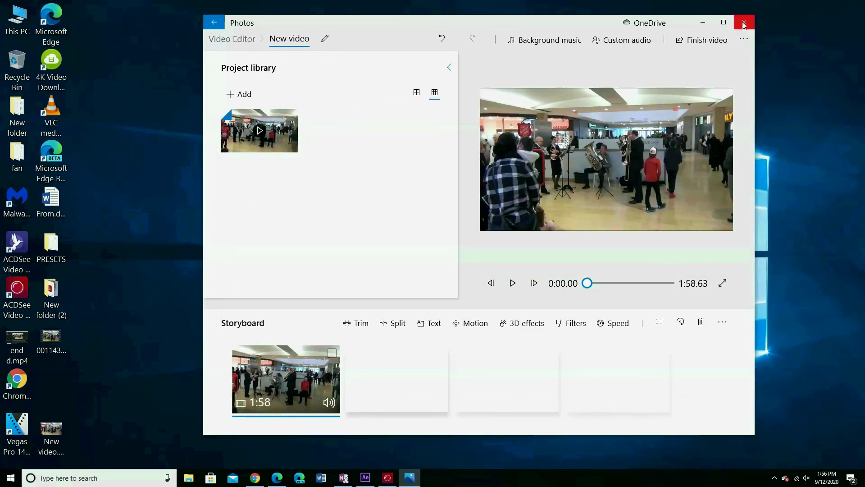
click(743, 24)
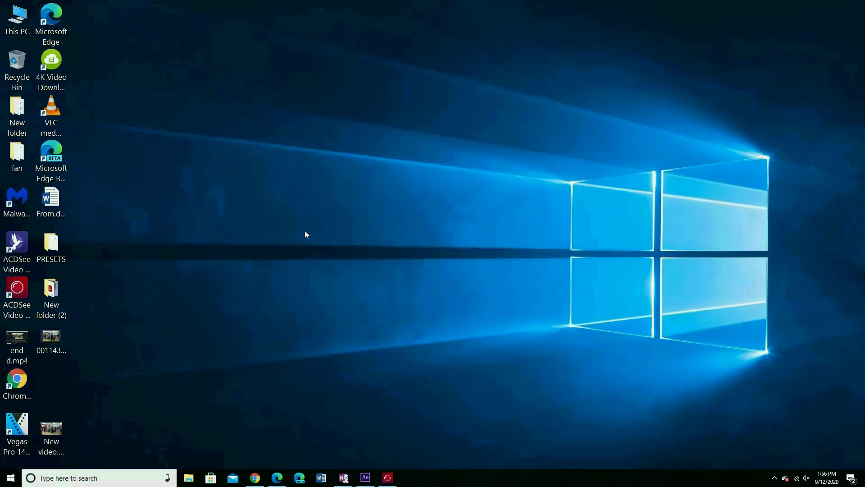
right_click(56, 433)
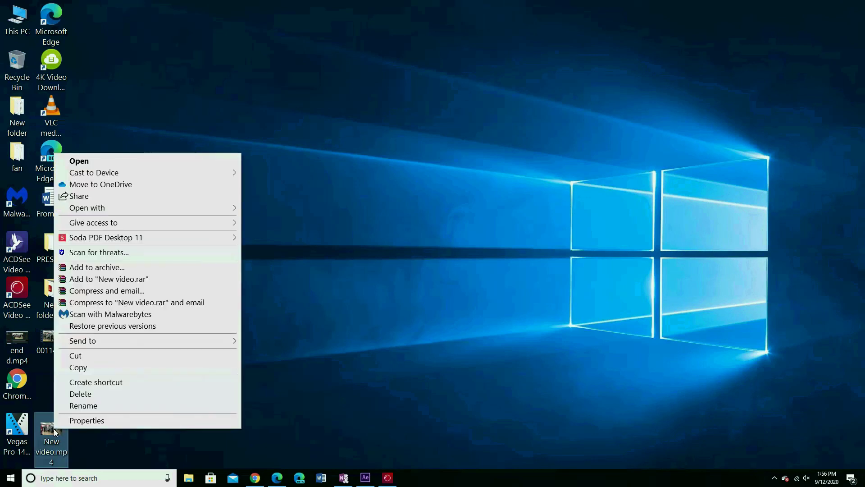
click(84, 420)
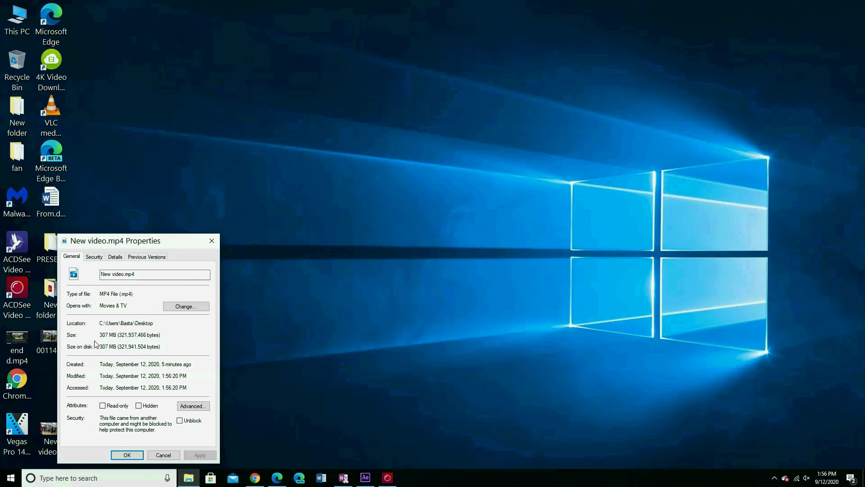
click(212, 242)
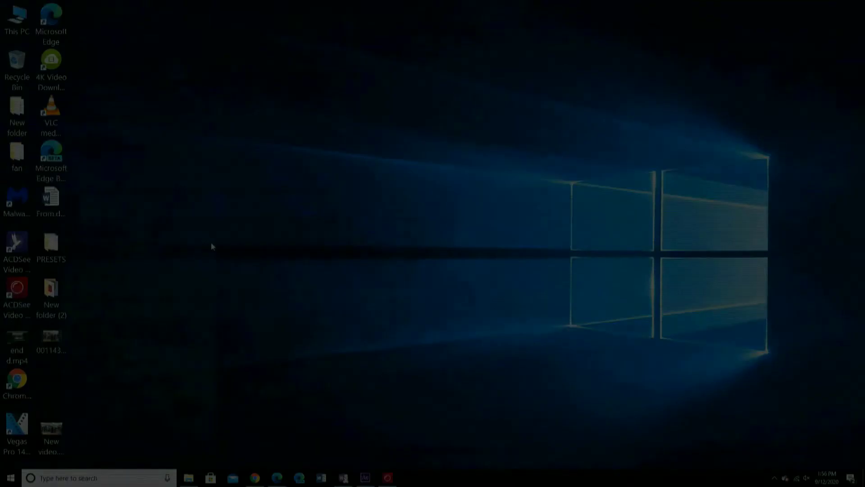